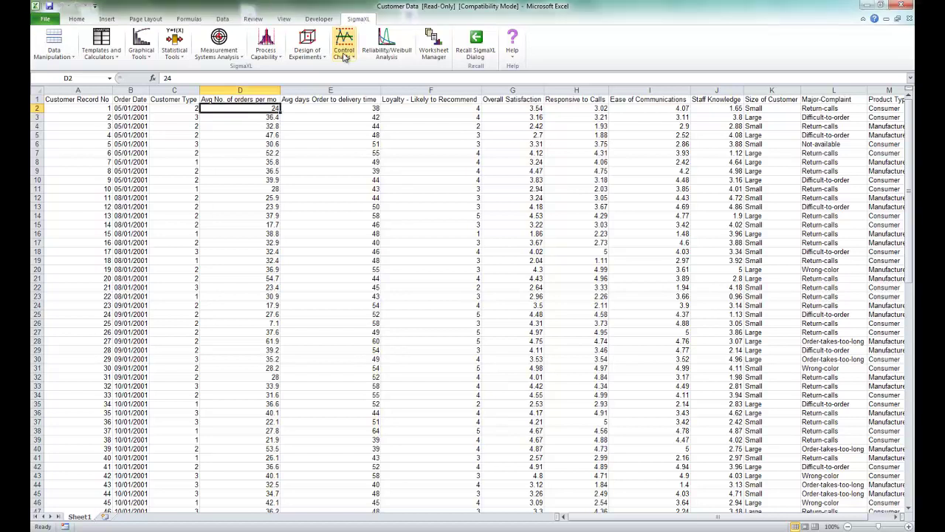
# Create an individuals chart of Overall Satisfaction from the entire data table (mean 3.80, limits 6.01/1.60)
pyautogui.click(344, 46)
pyautogui.click(366, 93)
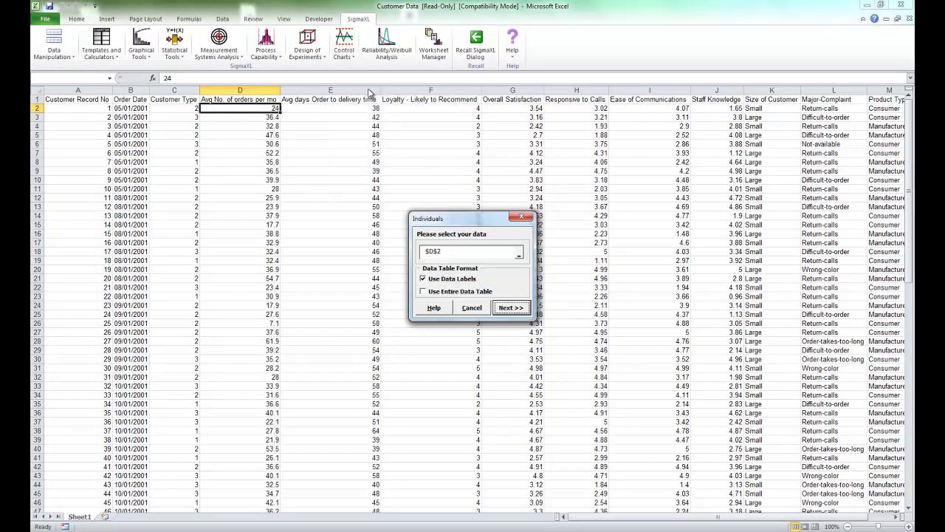
pyautogui.click(462, 292)
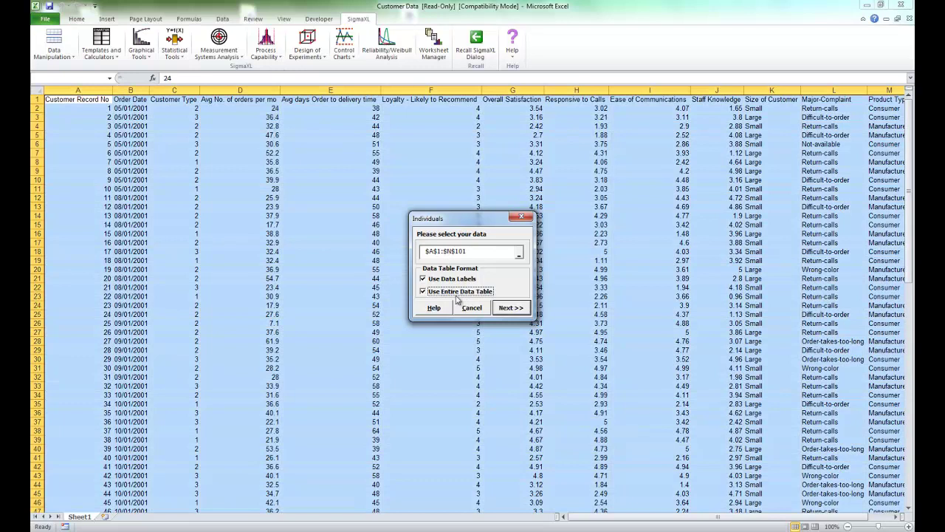
pyautogui.click(511, 308)
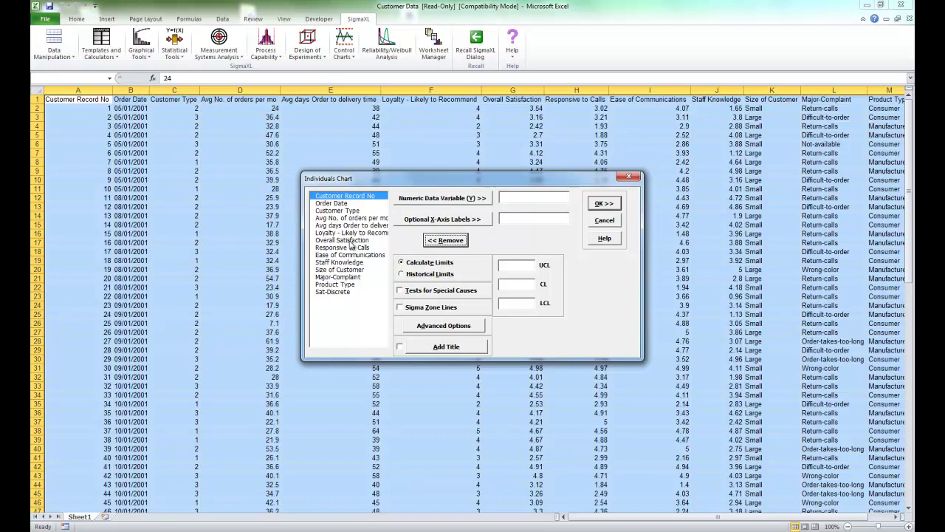
pyautogui.click(352, 240)
pyautogui.click(443, 197)
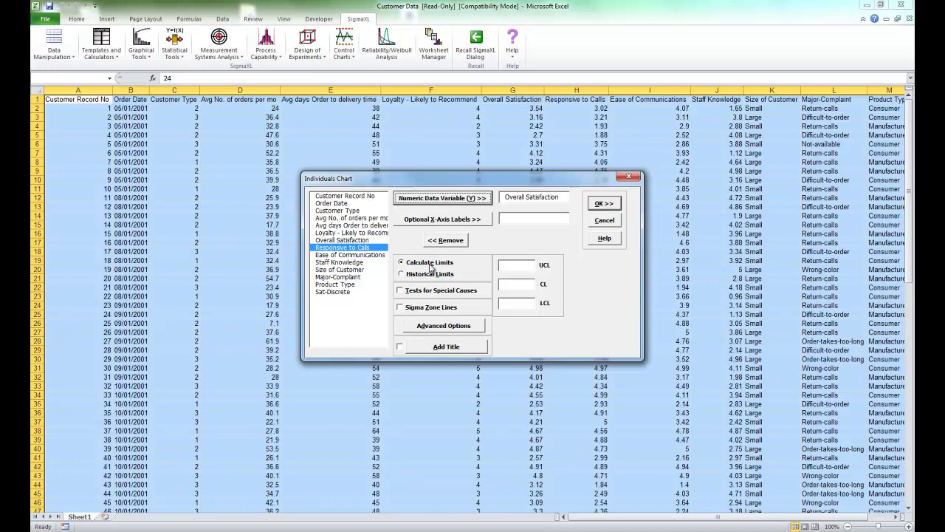
pyautogui.click(604, 203)
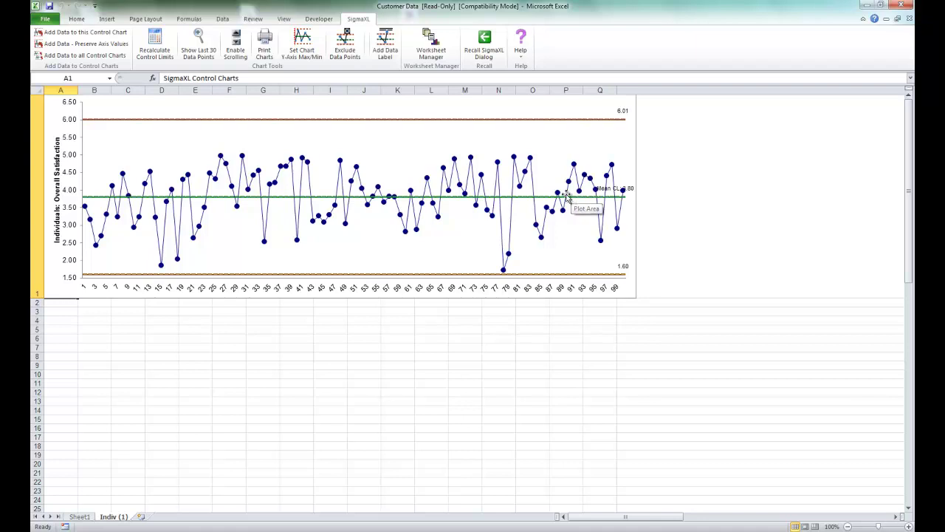
# Recreate the Overall Satisfaction individuals chart with the upper control limit fixed at 5
pyautogui.click(485, 43)
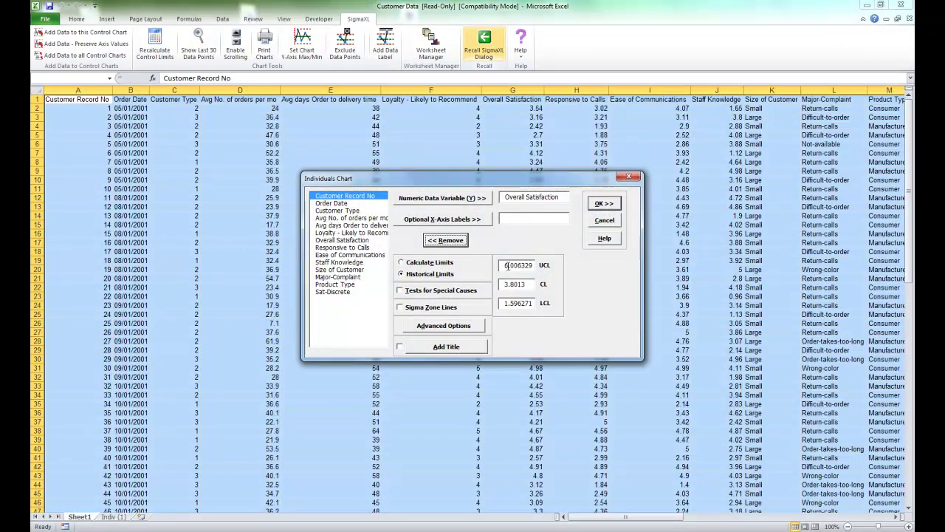
pyautogui.write('5')
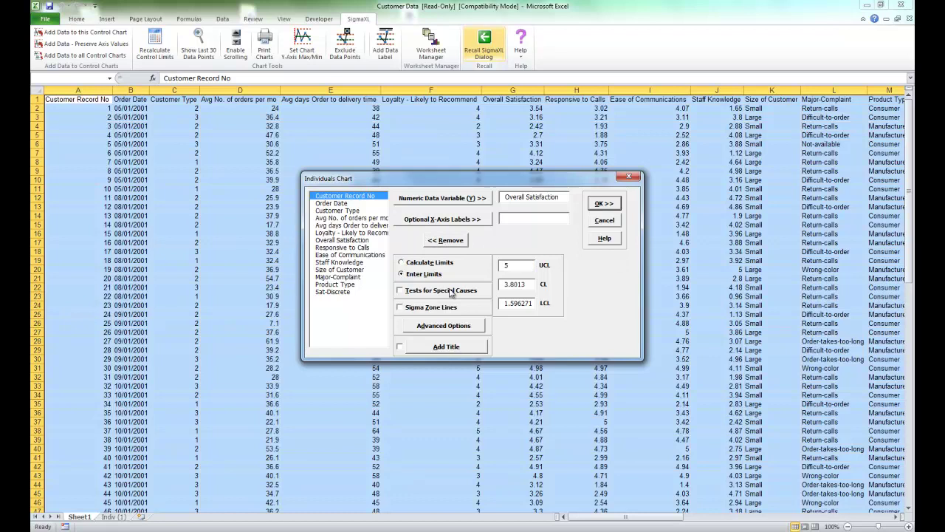
pyautogui.click(605, 205)
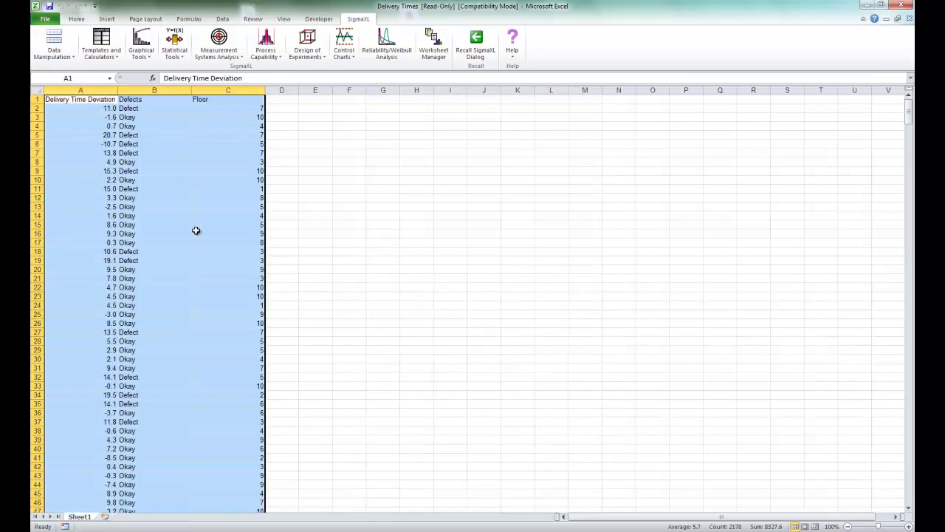
# Set up a Delivery Time Deviation individuals chart with special-cause tests and sigma zone lines
pyautogui.click(350, 47)
pyautogui.click(365, 93)
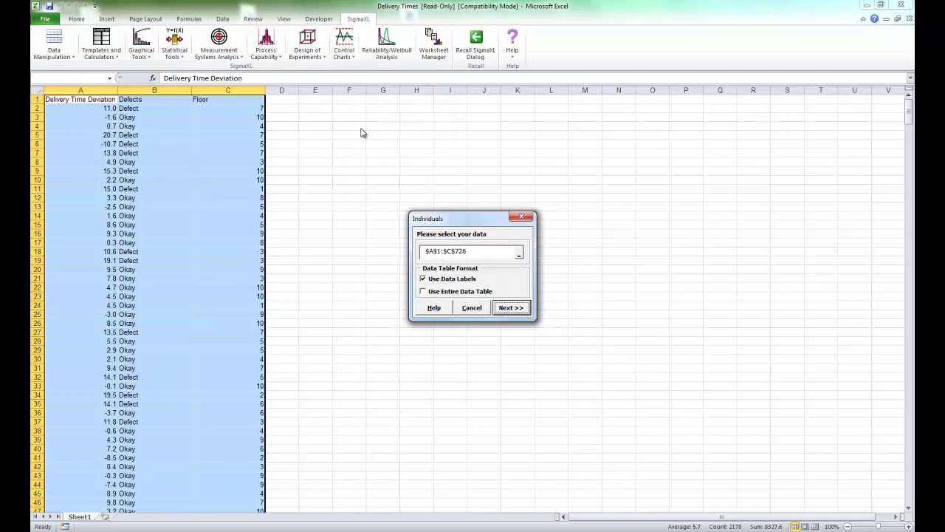
pyautogui.click(512, 306)
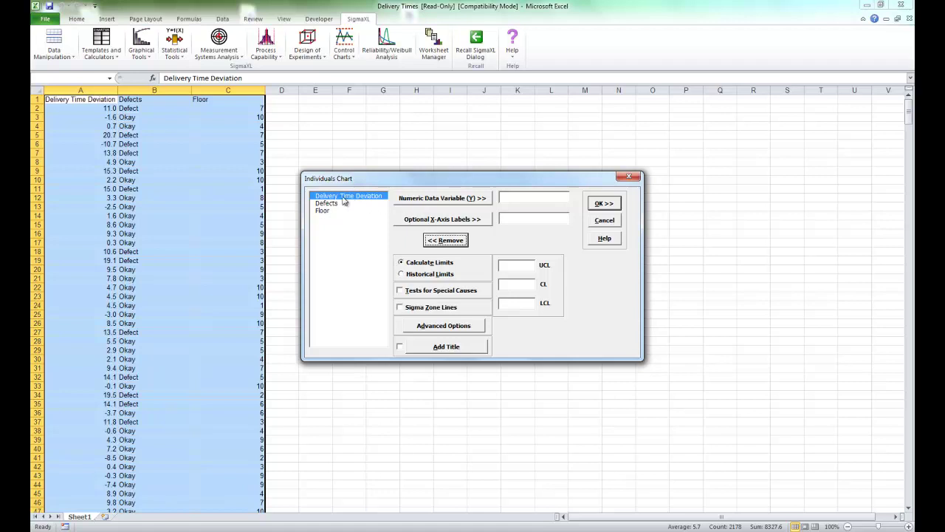
pyautogui.click(439, 199)
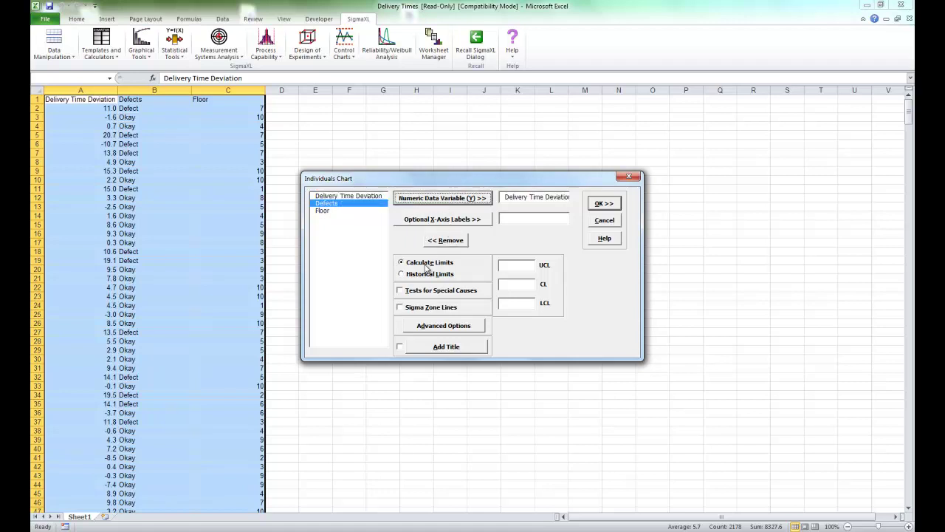
pyautogui.click(426, 267)
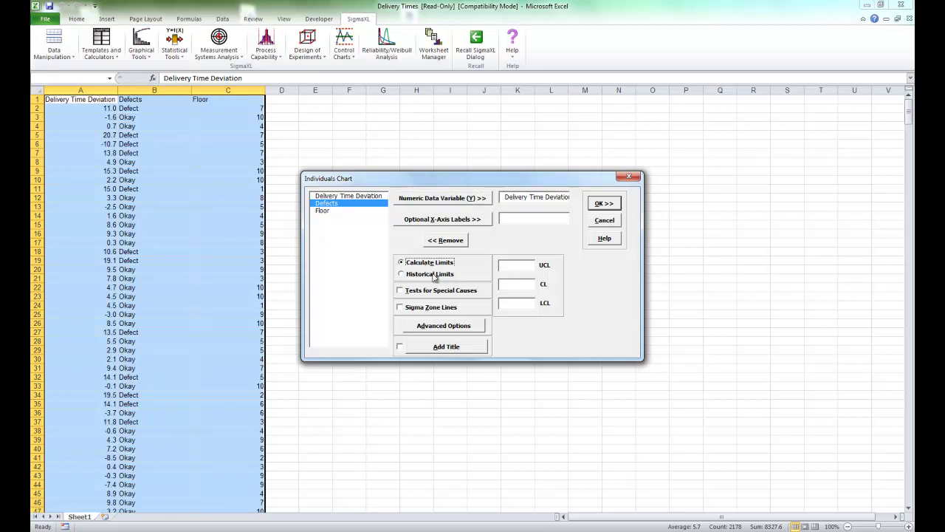
pyautogui.click(432, 291)
pyautogui.click(426, 309)
# Add specification limits LSL -10, target 0, USL 10 and generate the chart with capability report
pyautogui.click(442, 263)
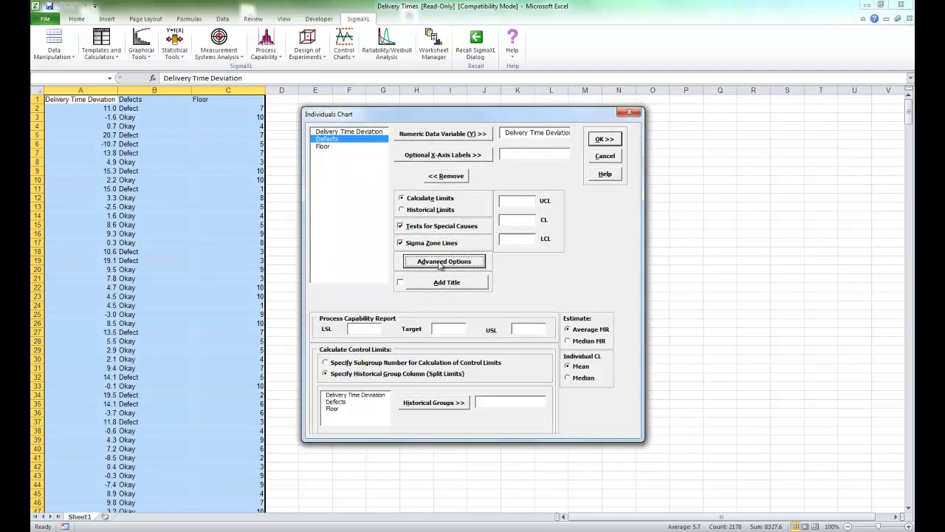
pyautogui.click(369, 330)
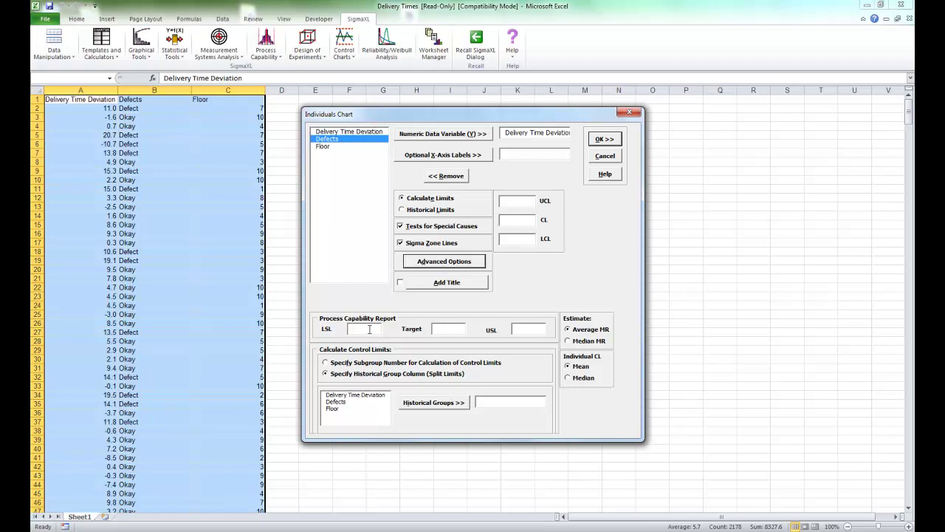
pyautogui.write('-10')
pyautogui.press('Tab')
pyautogui.write('010')
pyautogui.click(604, 140)
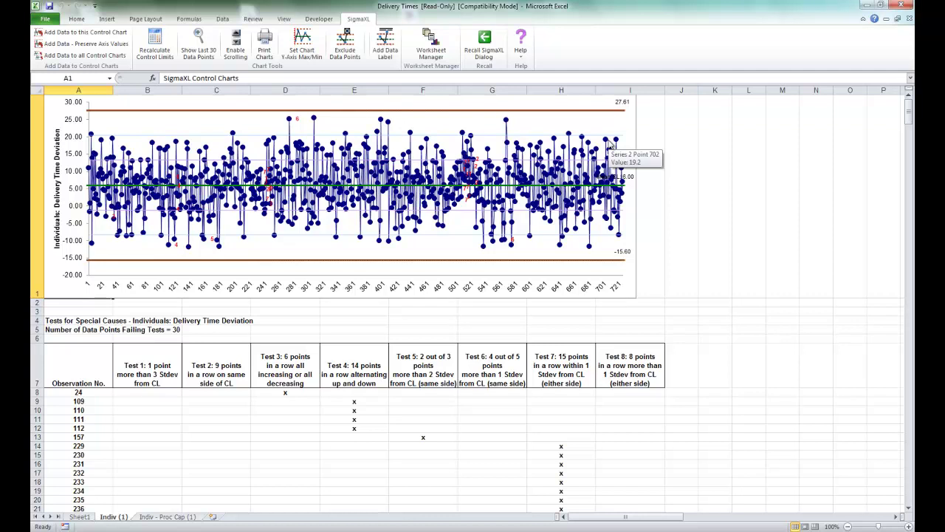
# Scroll through the Tests for Special Causes table to review the 30 failing data points
pyautogui.scroll(-1, 317, 274)
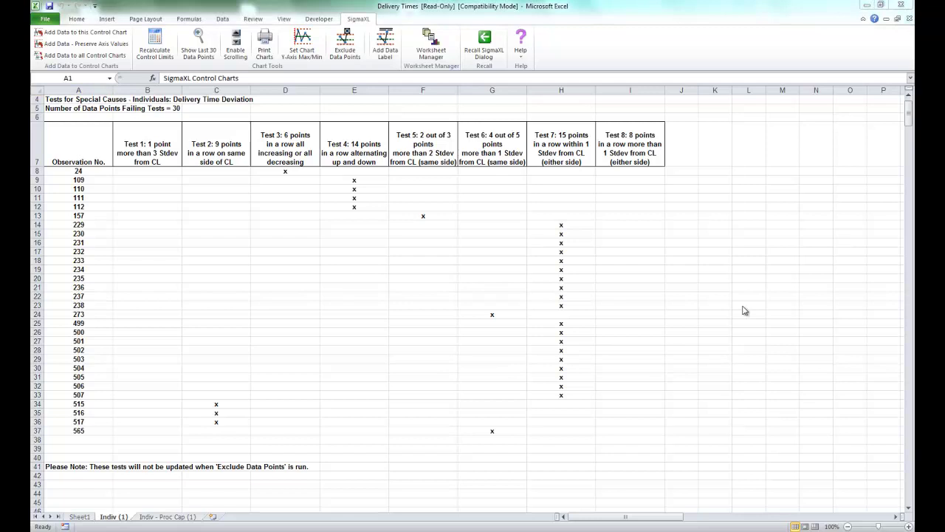
pyautogui.scroll(1, 742, 306)
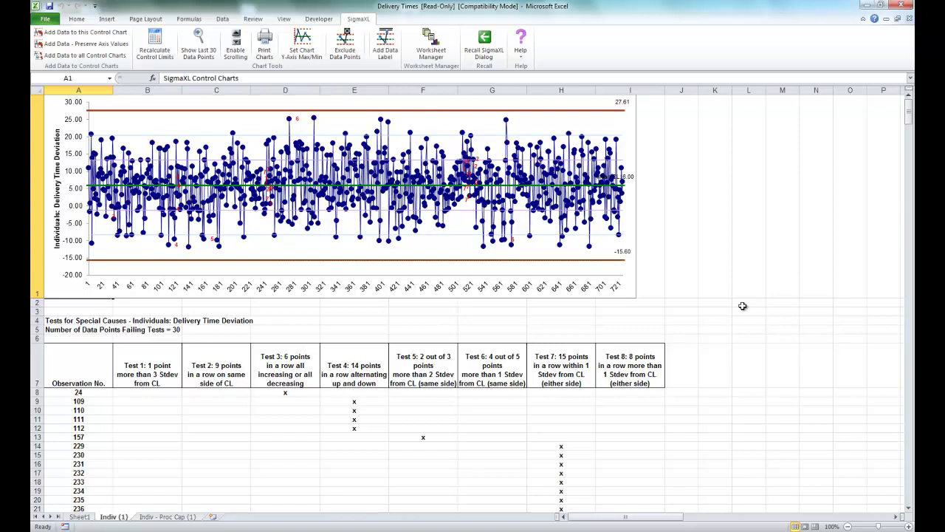
pyautogui.scroll(-1, 743, 306)
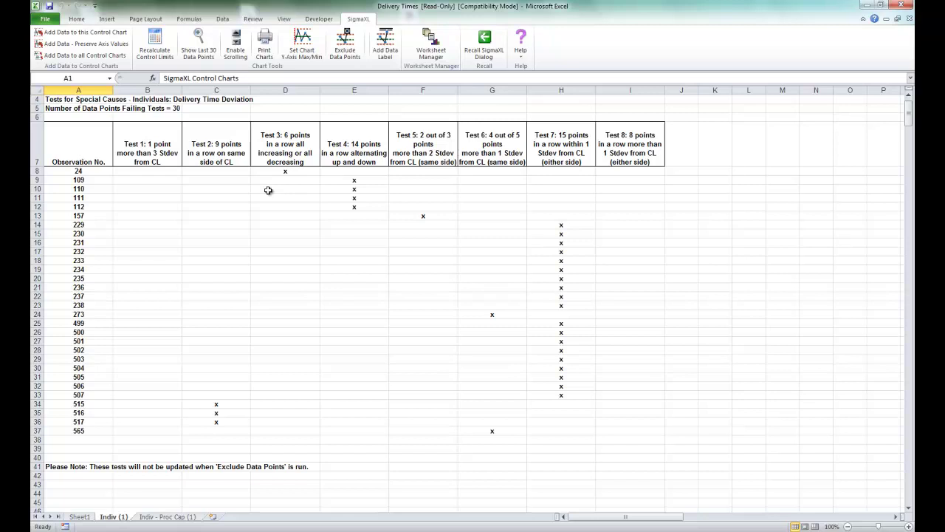
# From Sheet1, review the Tests for Special Causes display options and save them as defaults
pyautogui.click(79, 516)
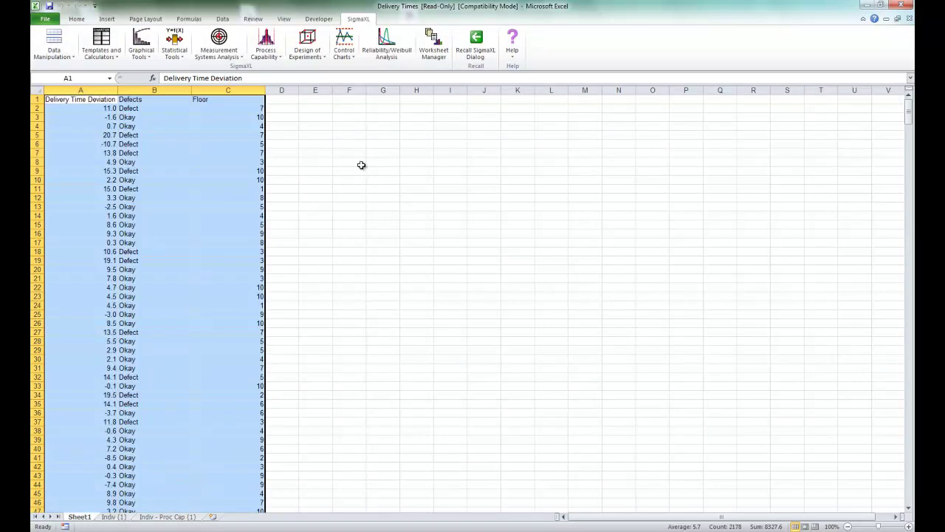
pyautogui.click(352, 48)
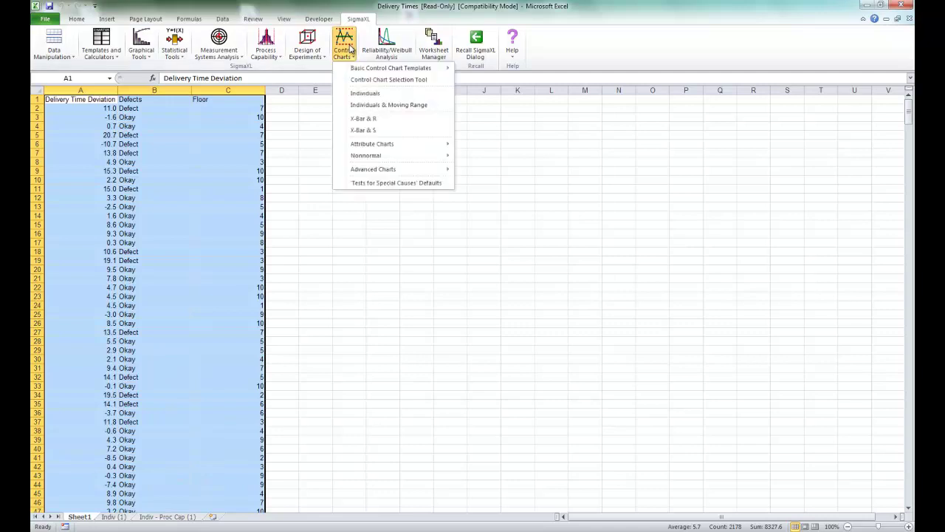
pyautogui.click(385, 184)
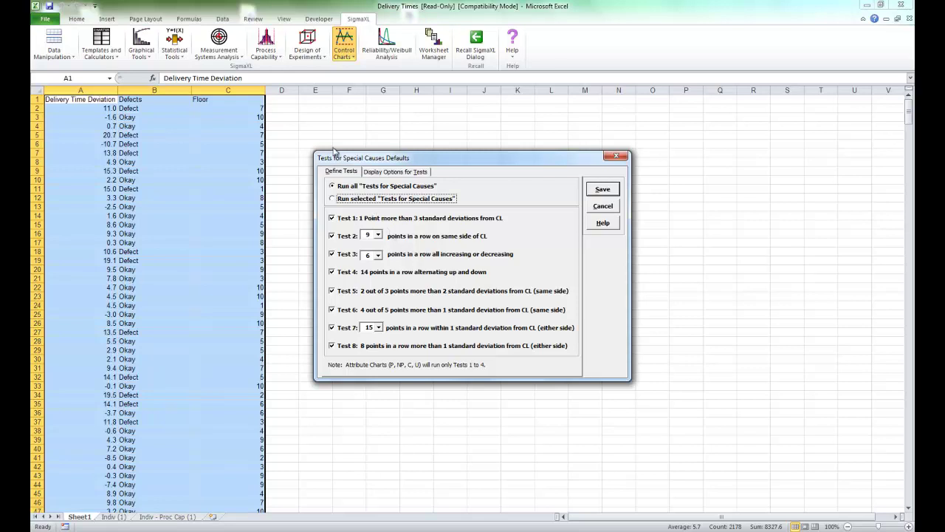
pyautogui.click(388, 174)
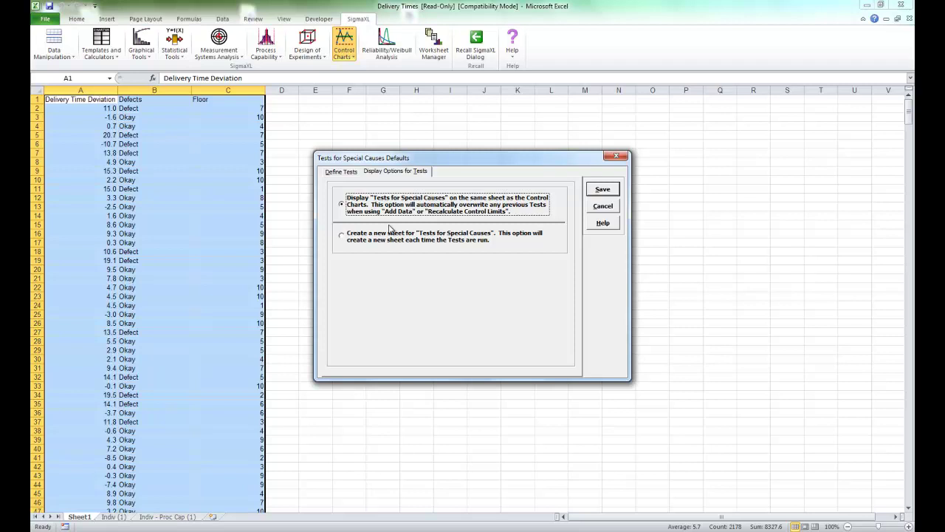
pyautogui.click(607, 190)
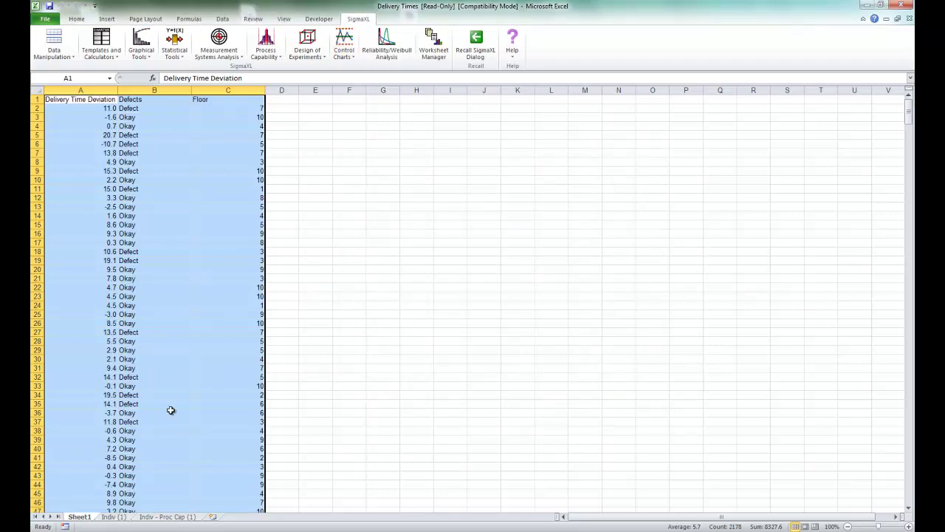
# View the Indiv - Proc Cap (1) capability report showing Pp 0.47 and Ppk 0.19
pyautogui.click(169, 517)
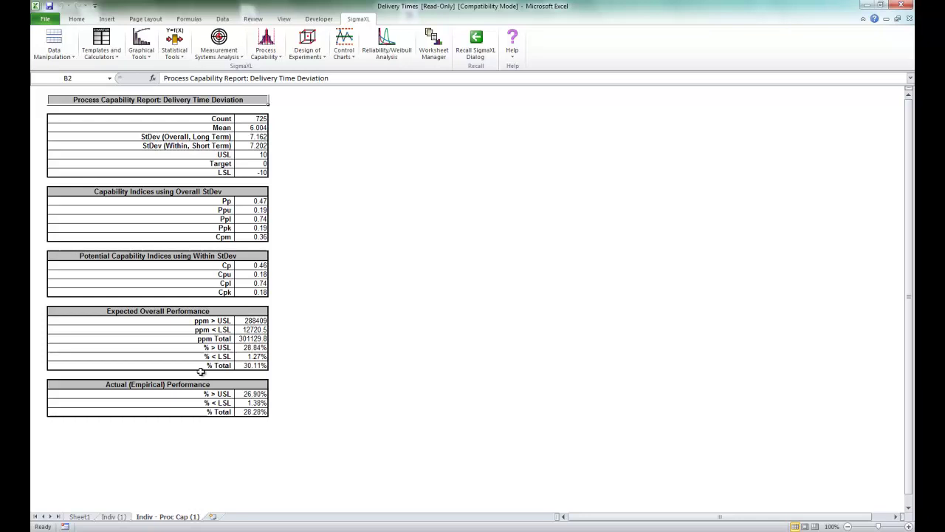
# On the Indiv (1) chart, show only the last 30 data points, then restore all points
pyautogui.click(119, 516)
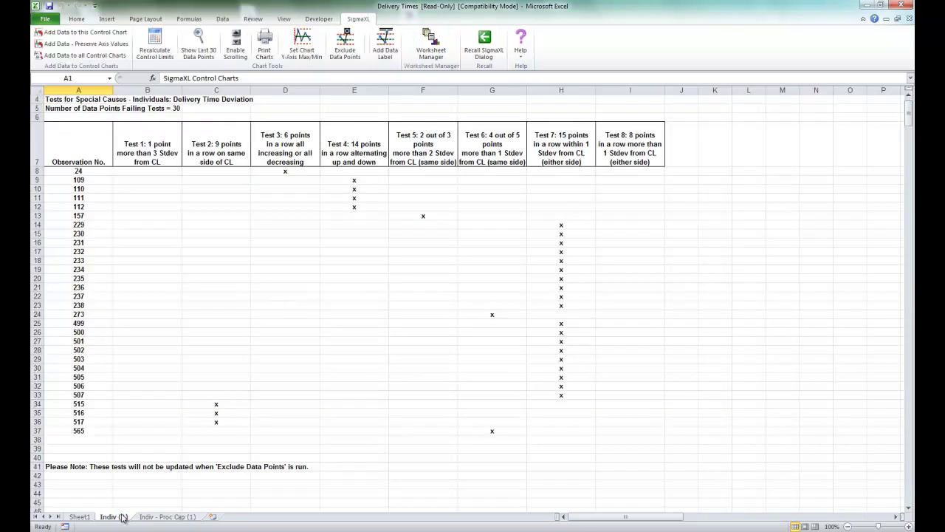
pyautogui.scroll(1, 338, 148)
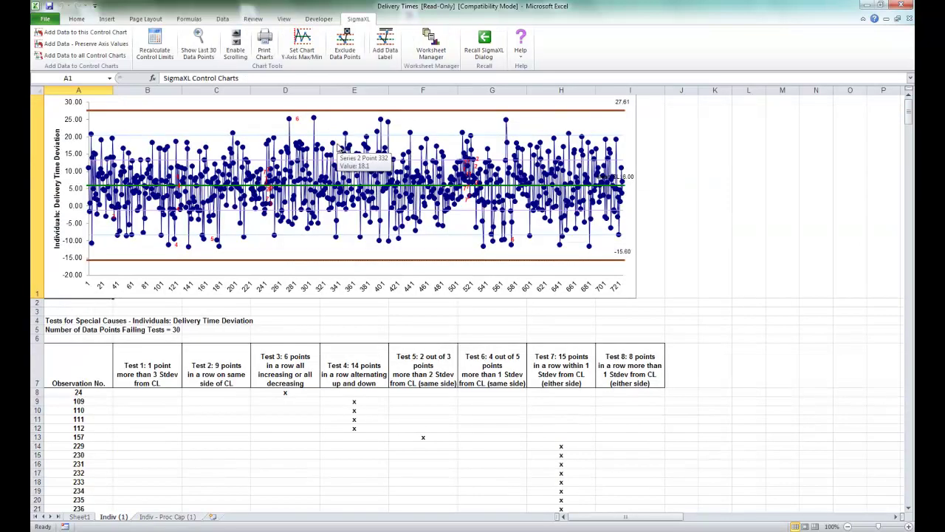
pyautogui.click(198, 51)
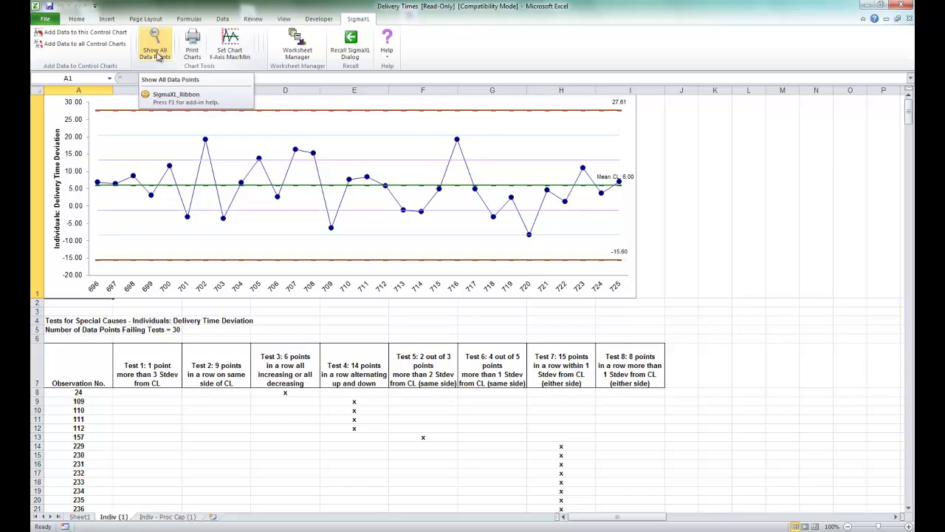
pyautogui.click(157, 56)
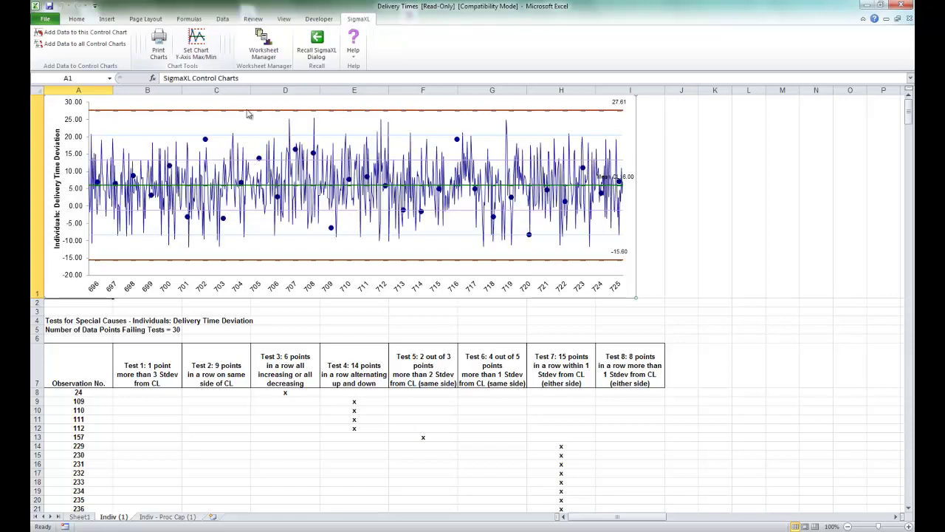
# Enable chart scrolling and page the 20-point window back to subgroups 110–129
pyautogui.click(236, 46)
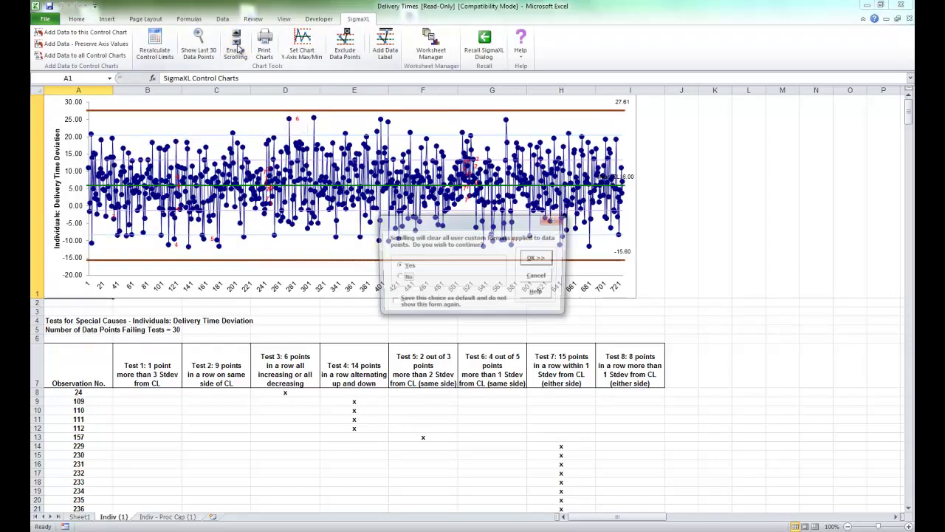
pyautogui.click(547, 260)
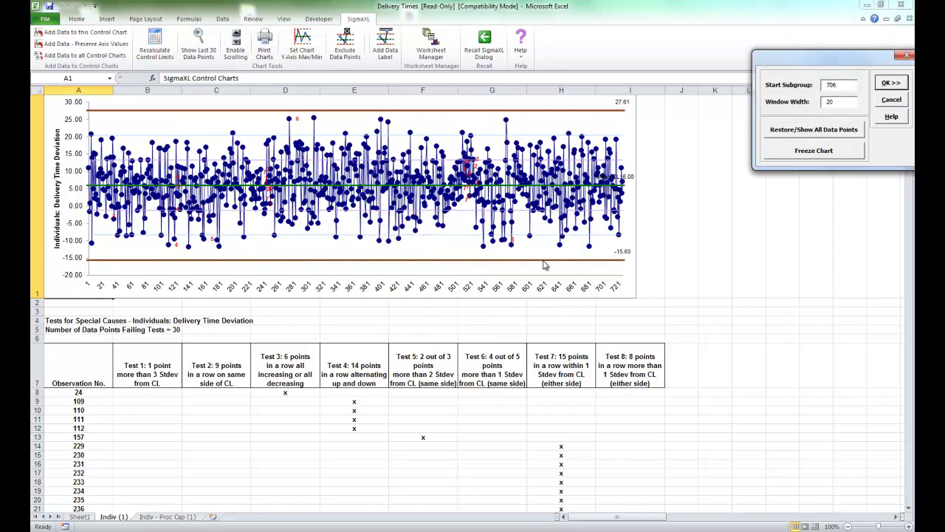
pyautogui.click(262, 302)
pyautogui.click(273, 301)
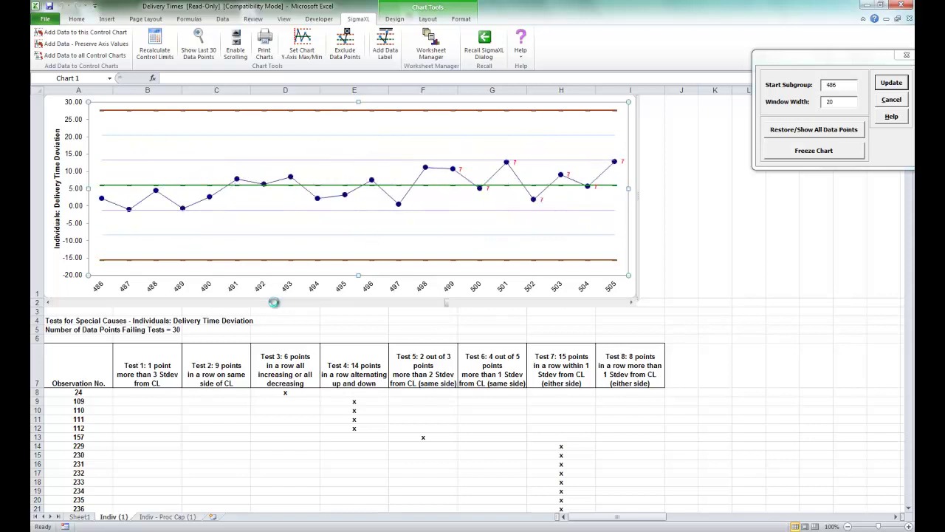
pyautogui.click(376, 303)
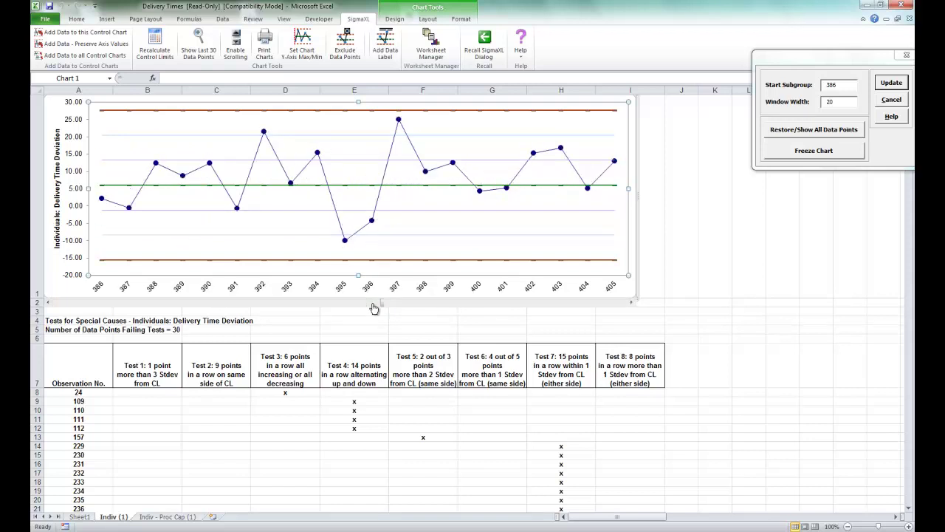
pyautogui.click(338, 304)
pyautogui.click(300, 303)
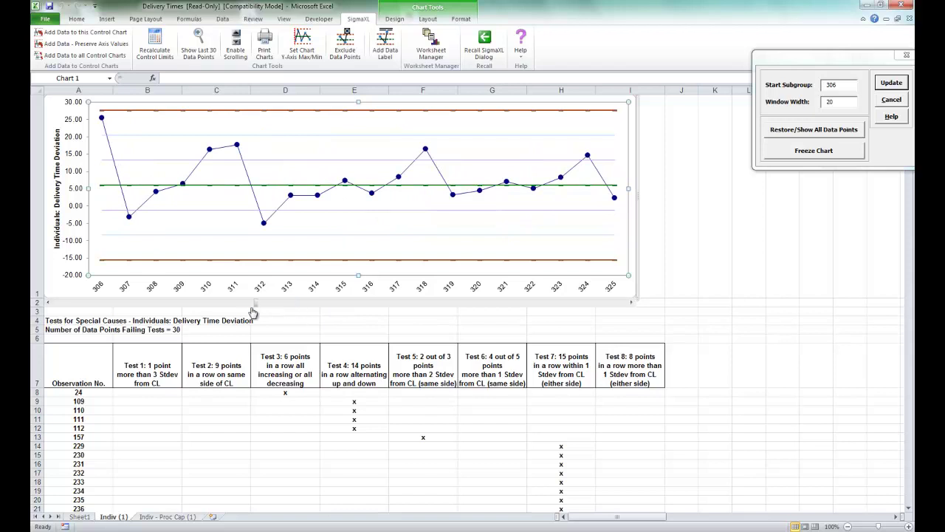
pyautogui.click(248, 303)
pyautogui.moveTo(232, 307); pyautogui.dragTo(144, 306)
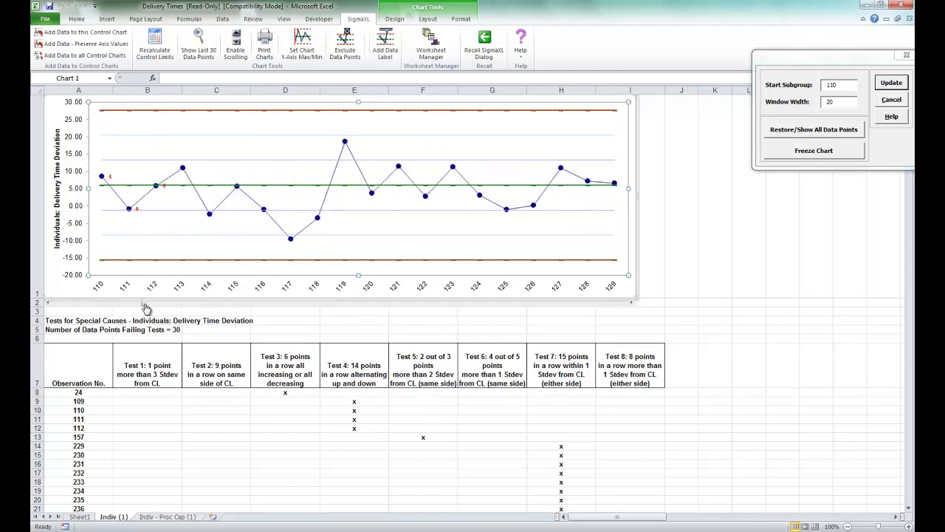